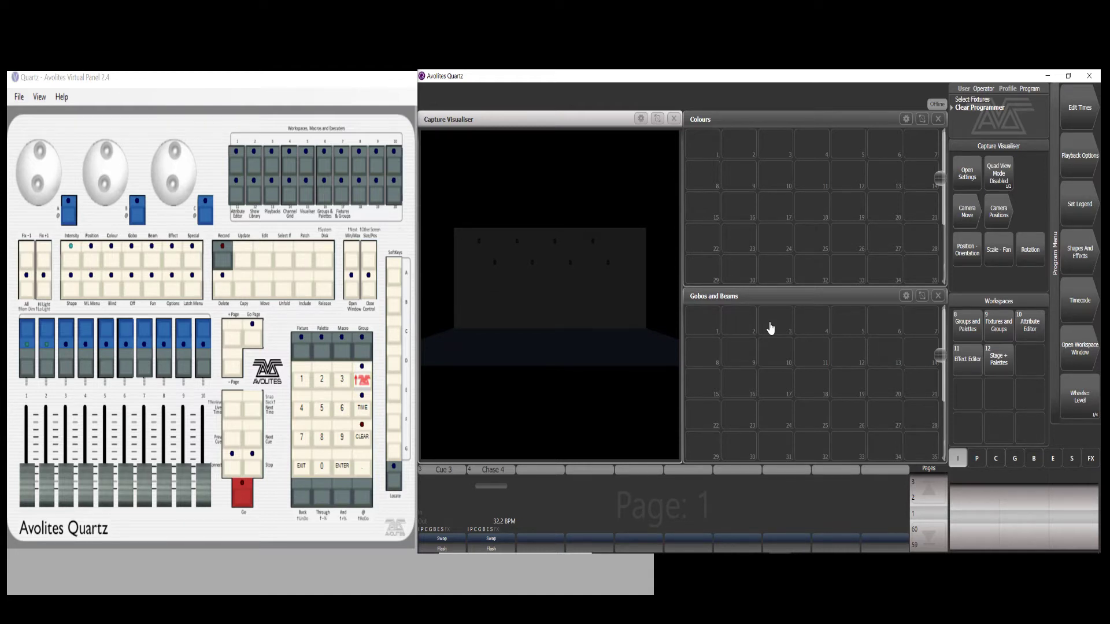
- Select Mac 700 Profile fixtures 9 to 12 and locate them
click(998, 325)
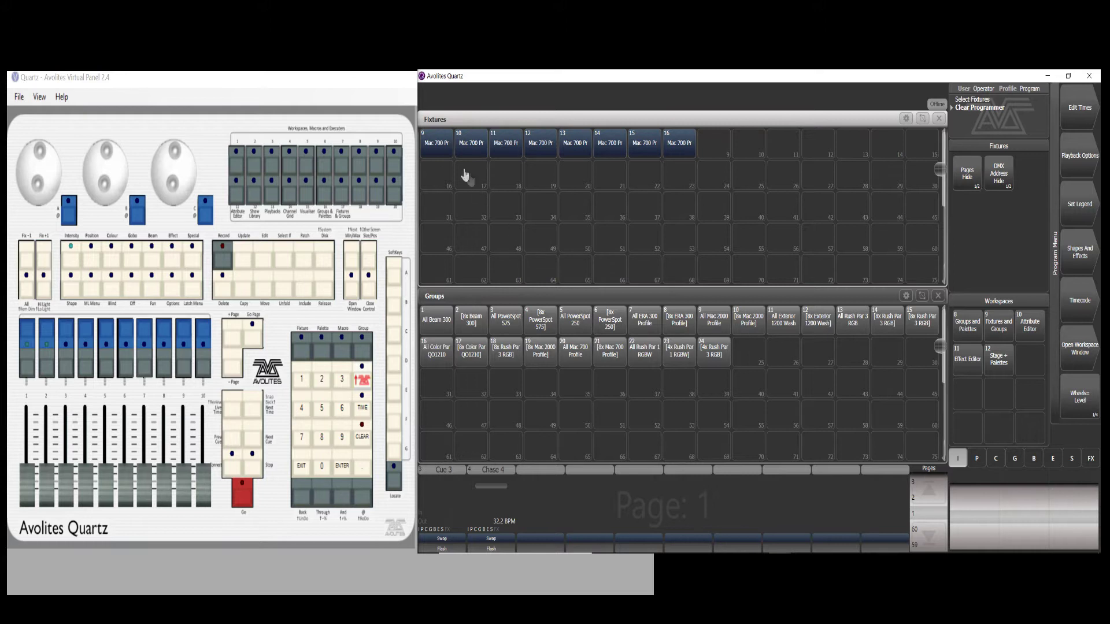
drag(437, 153, 539, 156)
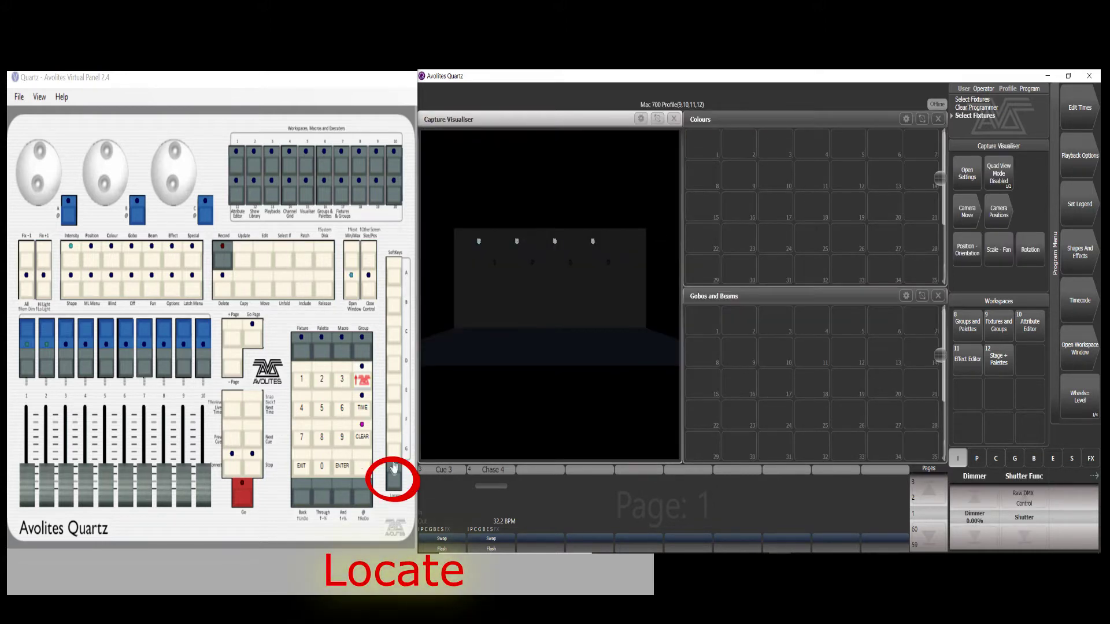
click(393, 468)
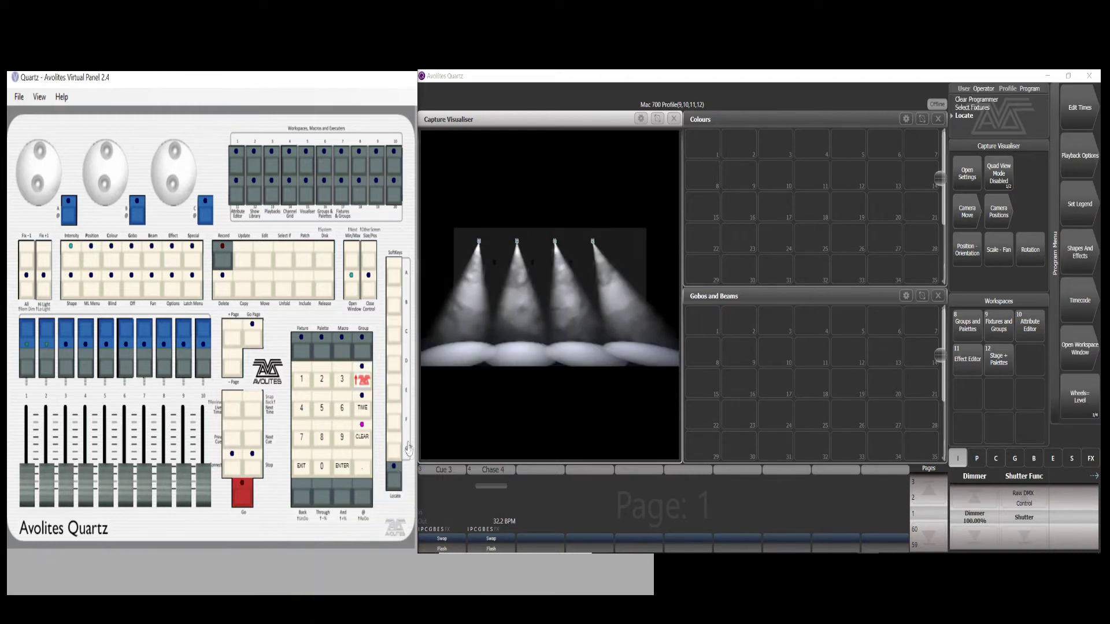
- Set the colour wheel of fixtures 9 to 12 to Orange
click(110, 264)
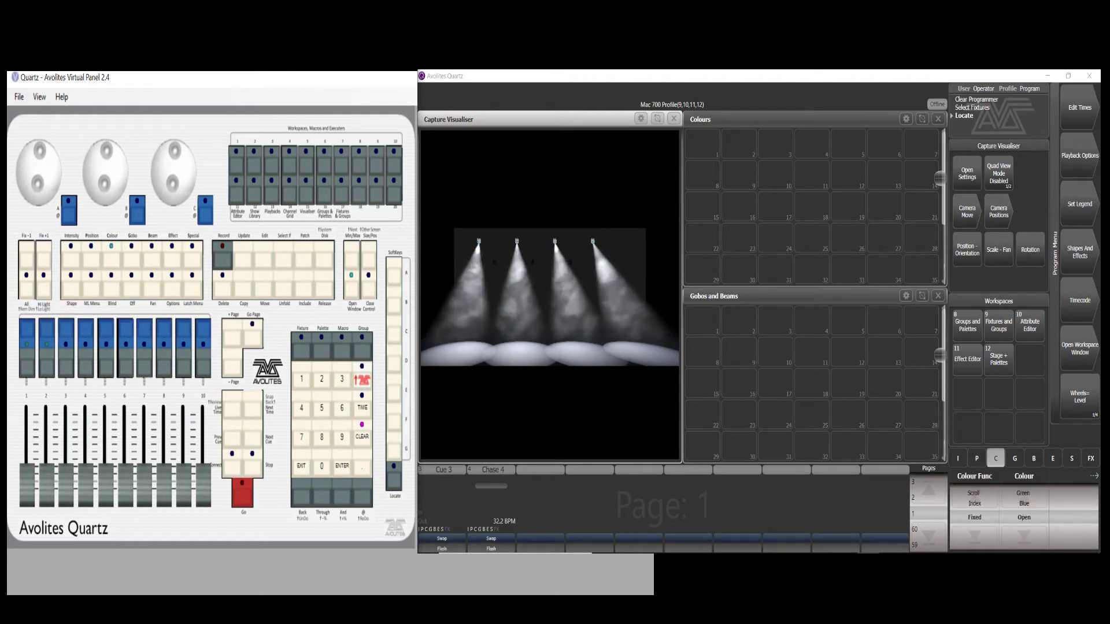
drag(107, 151, 119, 181)
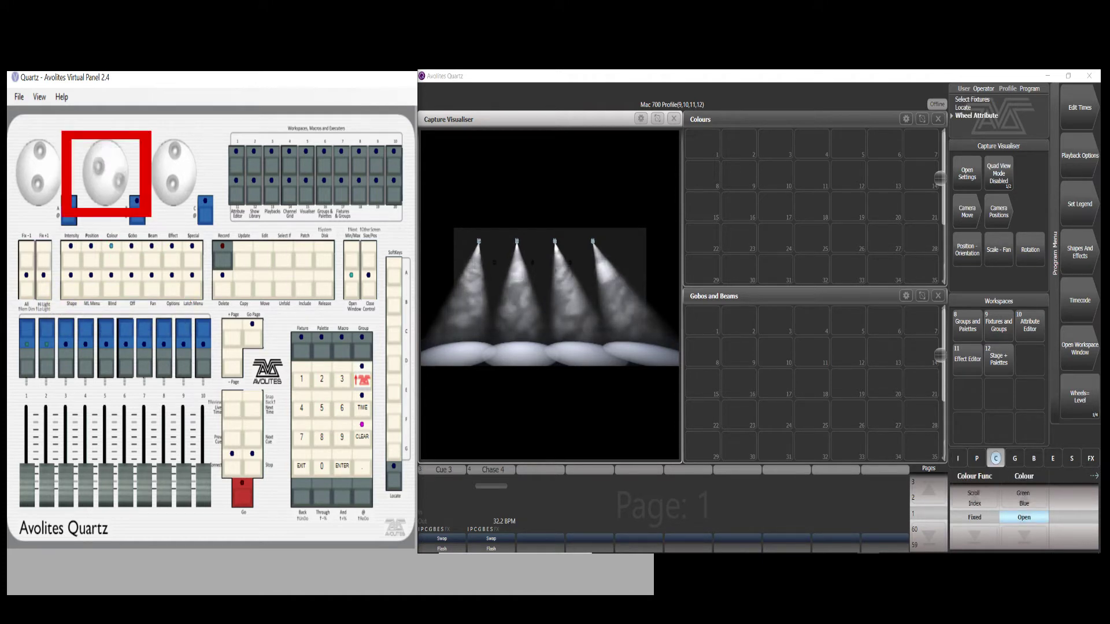
scroll(106, 170, down, 3)
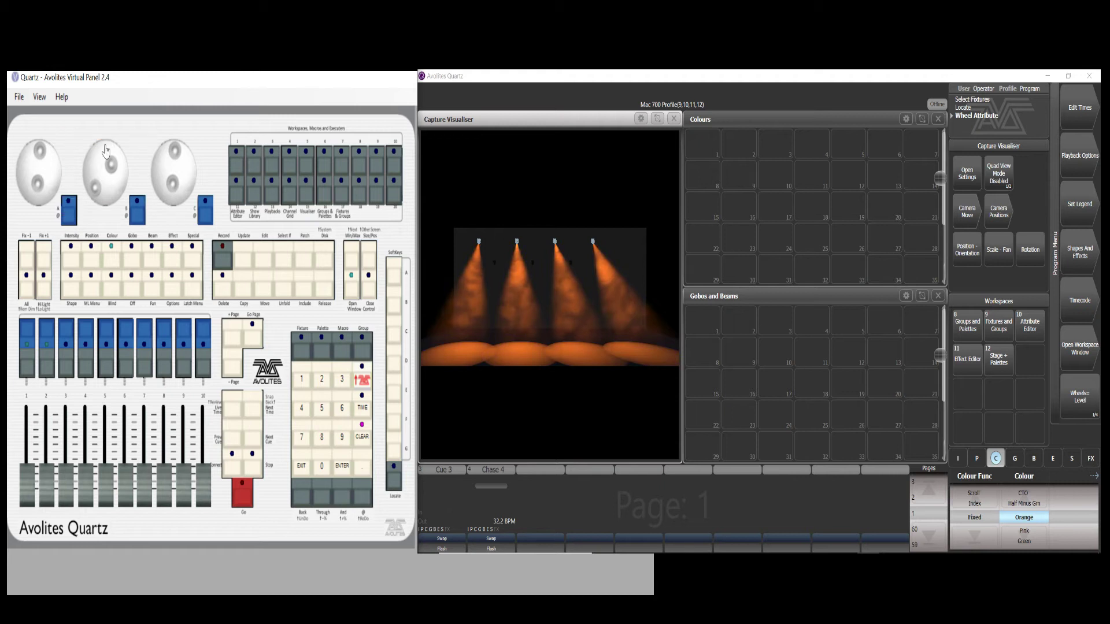
- Aim fixtures 9 to 12 upward with tilt at about 68.21% and pan at about 52.05%
click(90, 258)
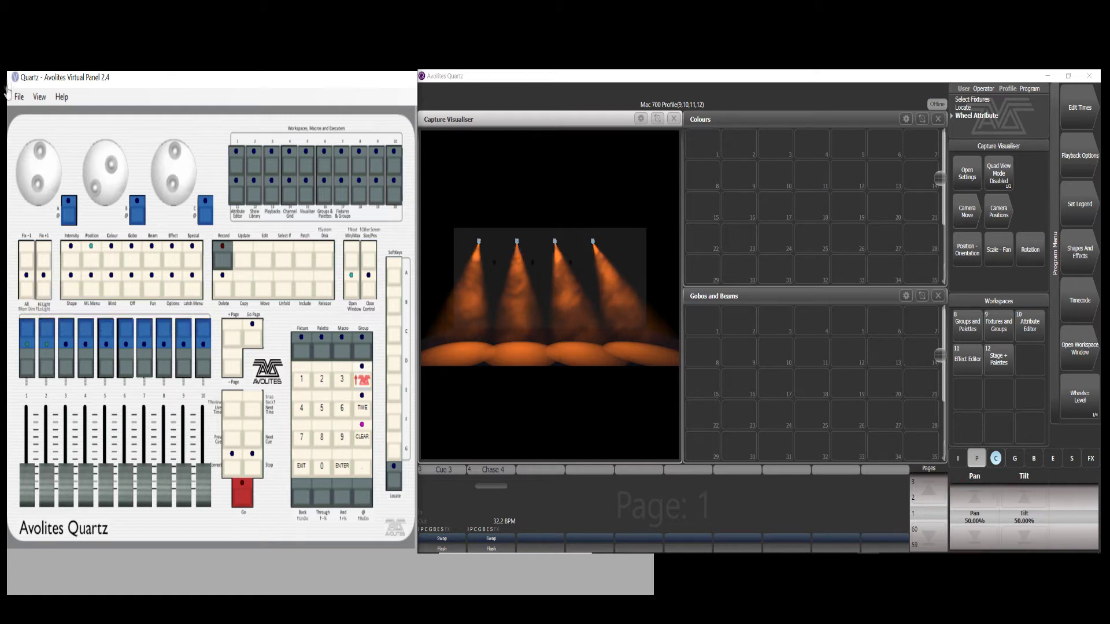
mouse_move(117, 171)
mouse_down()
mouse_move(109, 191)
mouse_move(112, 169)
mouse_up()
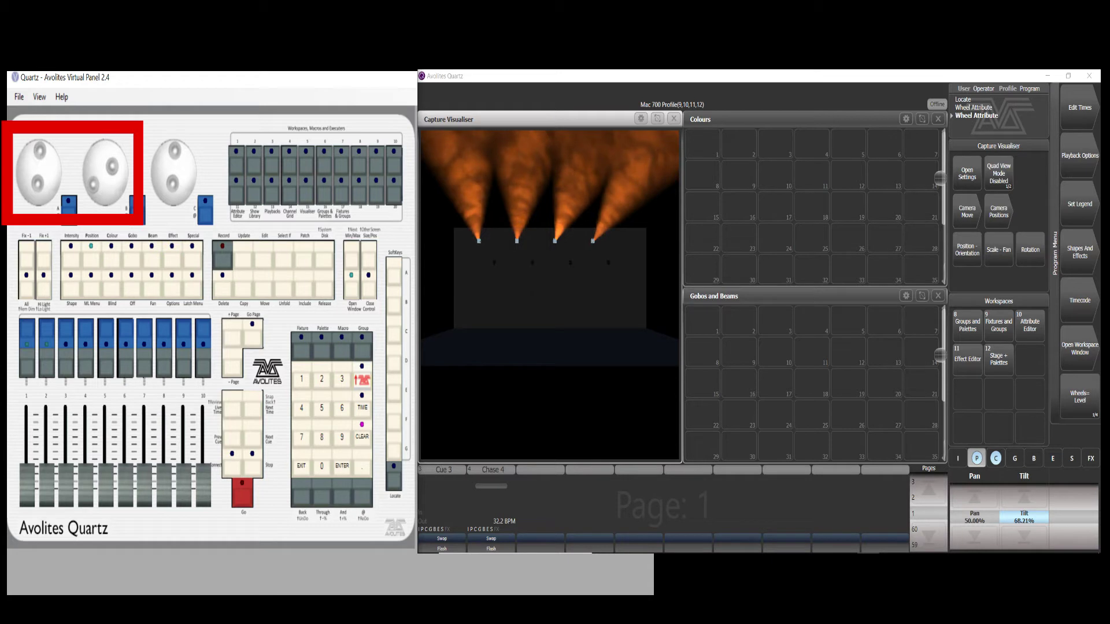
drag(39, 150, 40, 173)
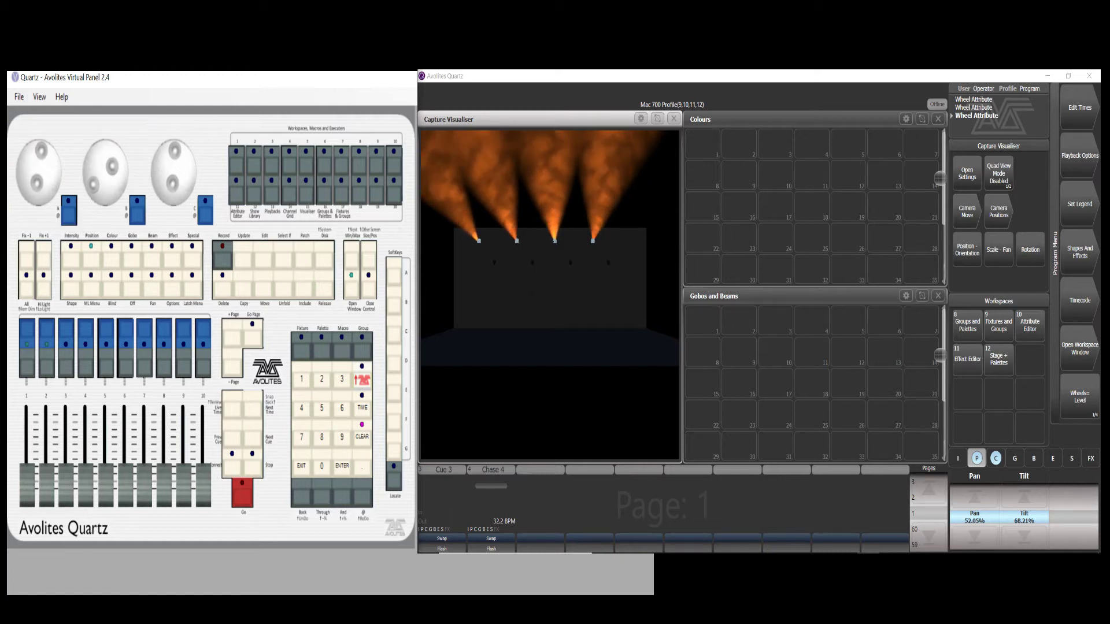
- Select Mac 700 Profile fixtures 13 to 16 instead and locate them
click(1002, 334)
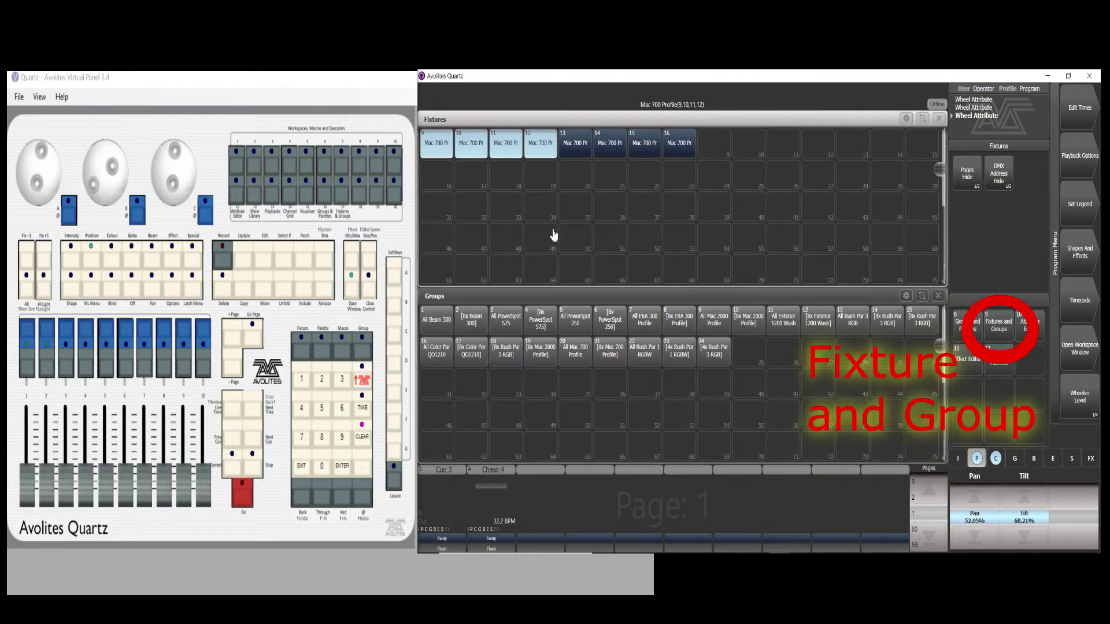
click(576, 152)
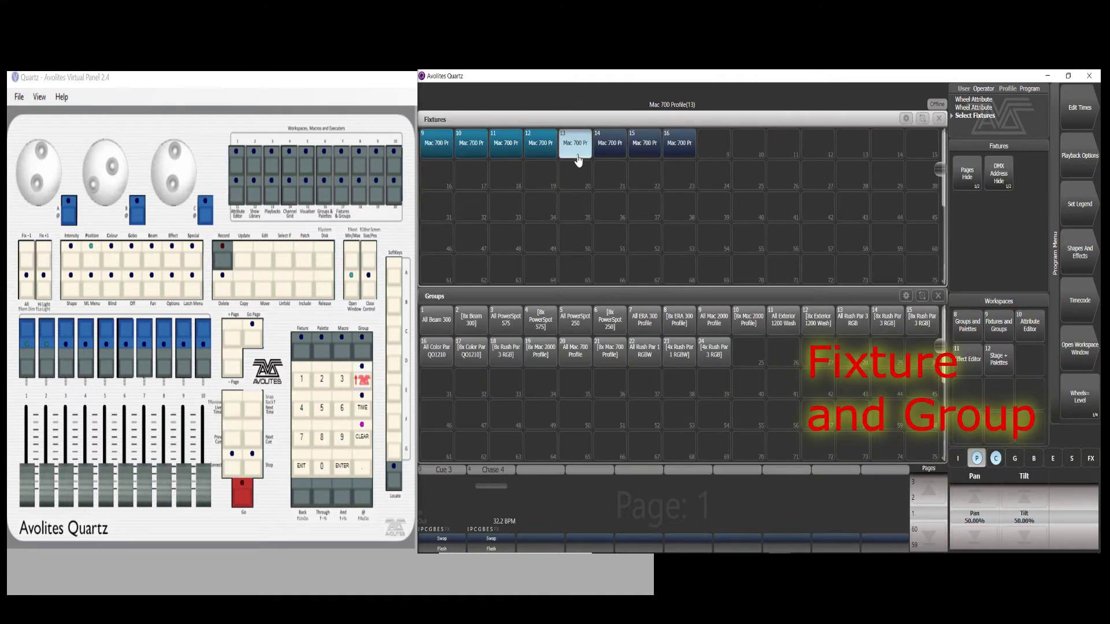
click(614, 151)
click(643, 151)
click(674, 151)
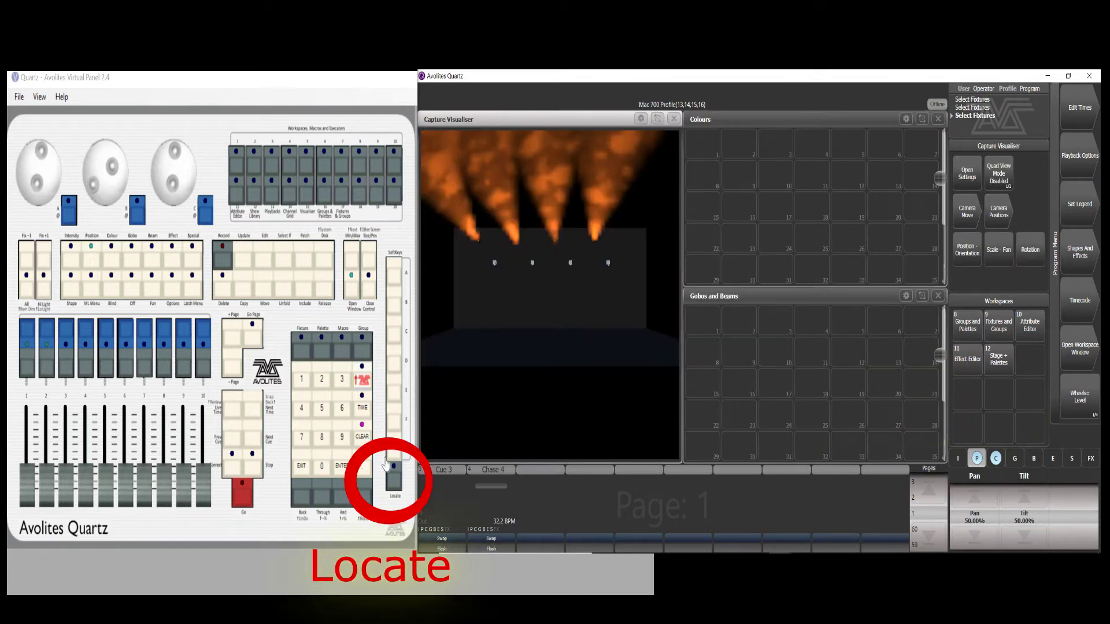
click(393, 484)
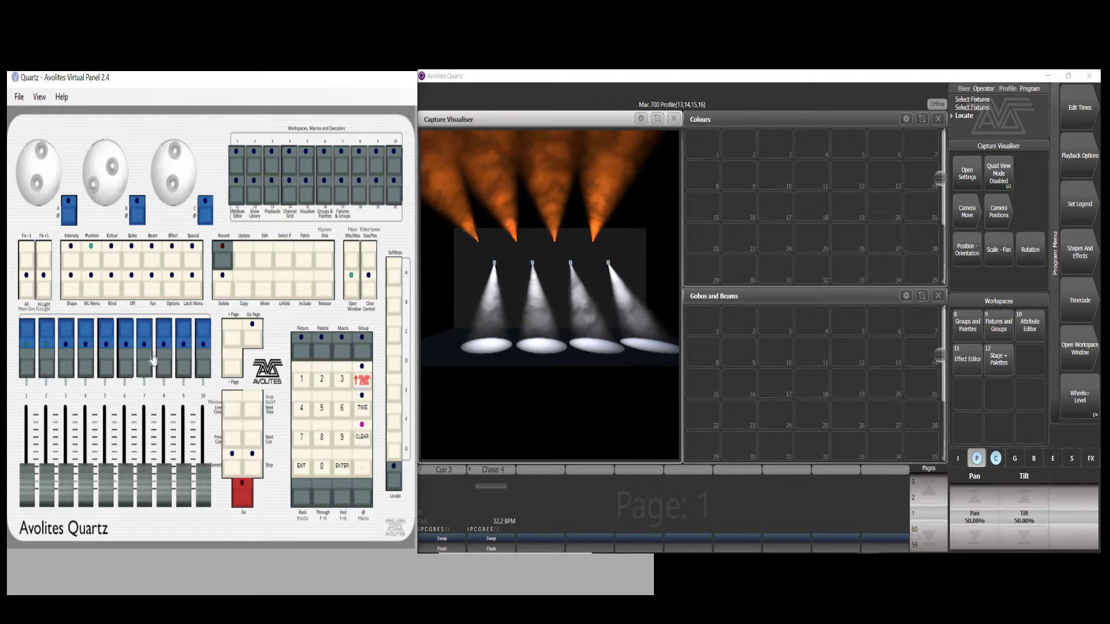
- Set fixtures 13 to 16 to Blue and adjust their pan to about 51.83%
click(114, 260)
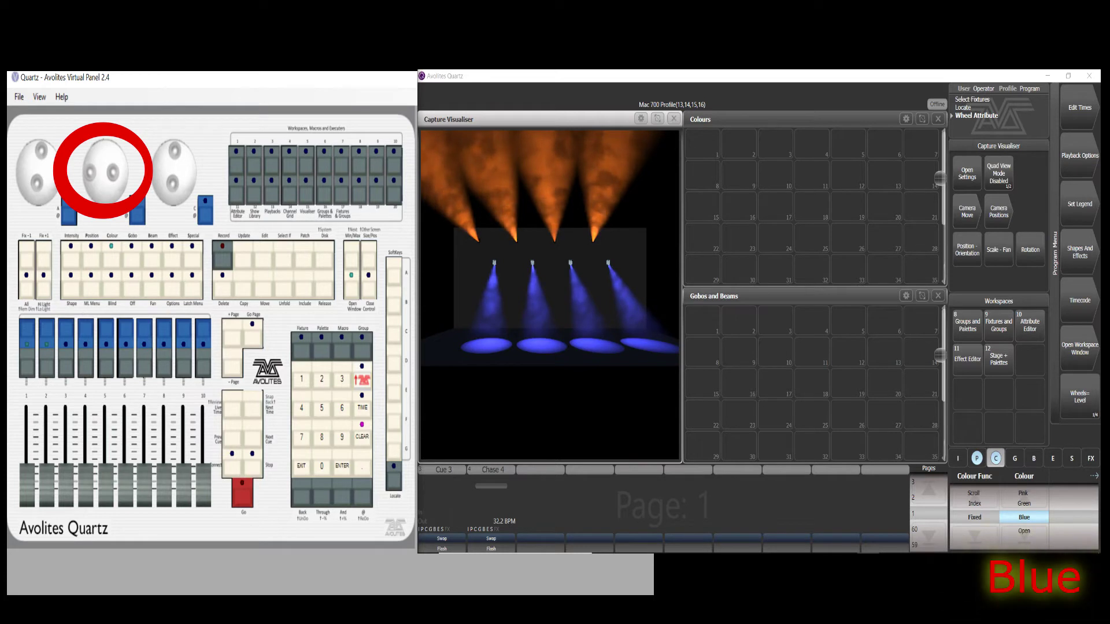
click(91, 260)
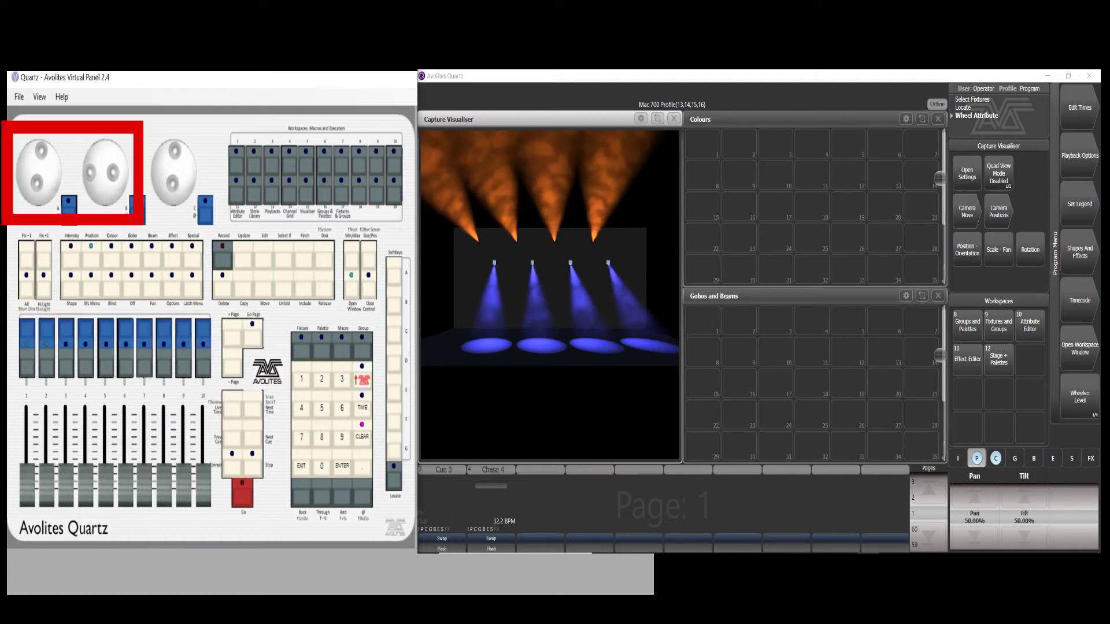
scroll(39, 172, up, 4)
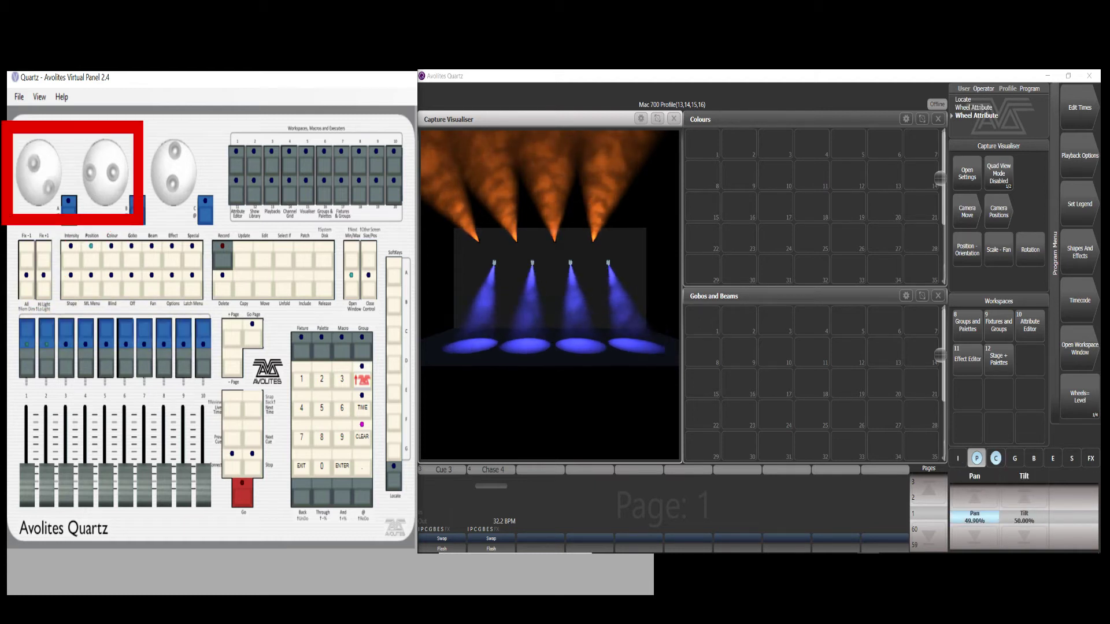
drag(38, 172, 37, 189)
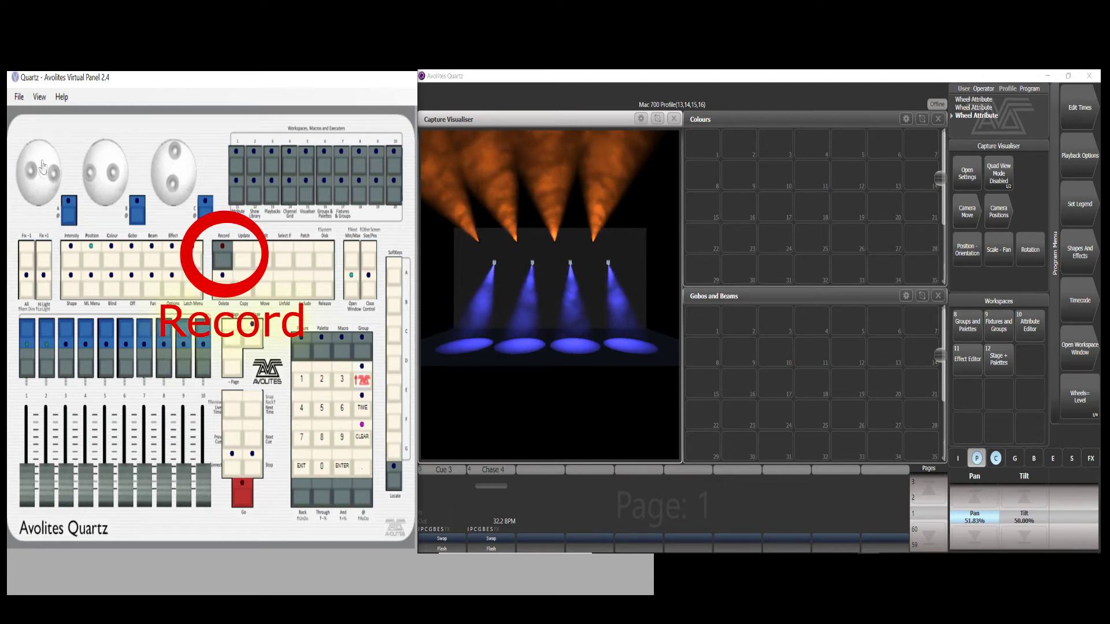
- Start recording a new chase on playback 3 in Fixture record mode, storing the current look as its first step
click(223, 258)
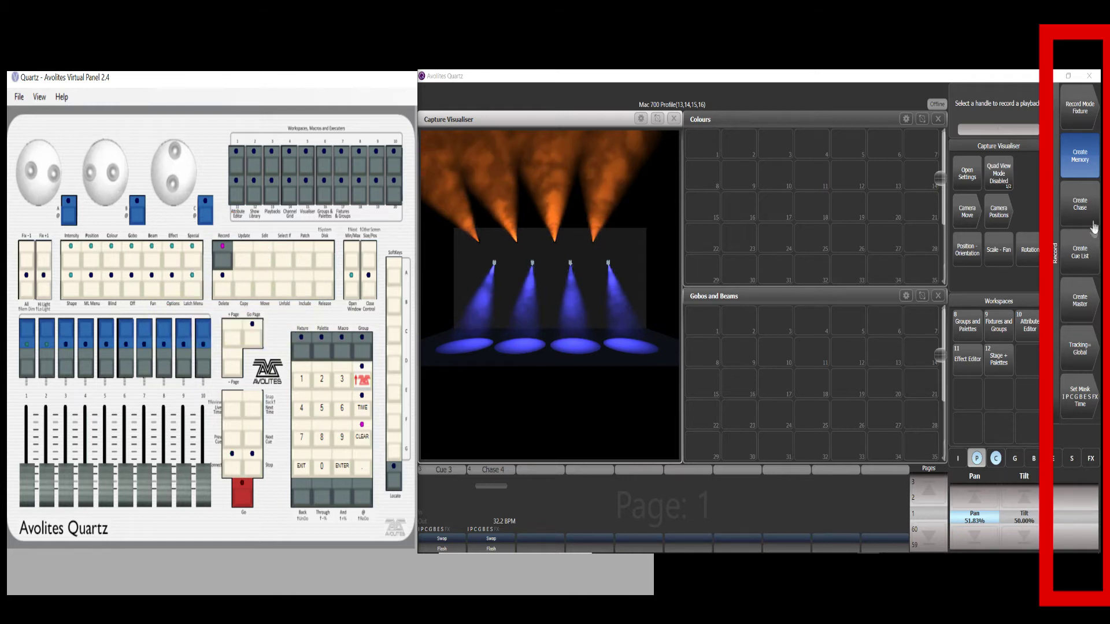
click(1076, 115)
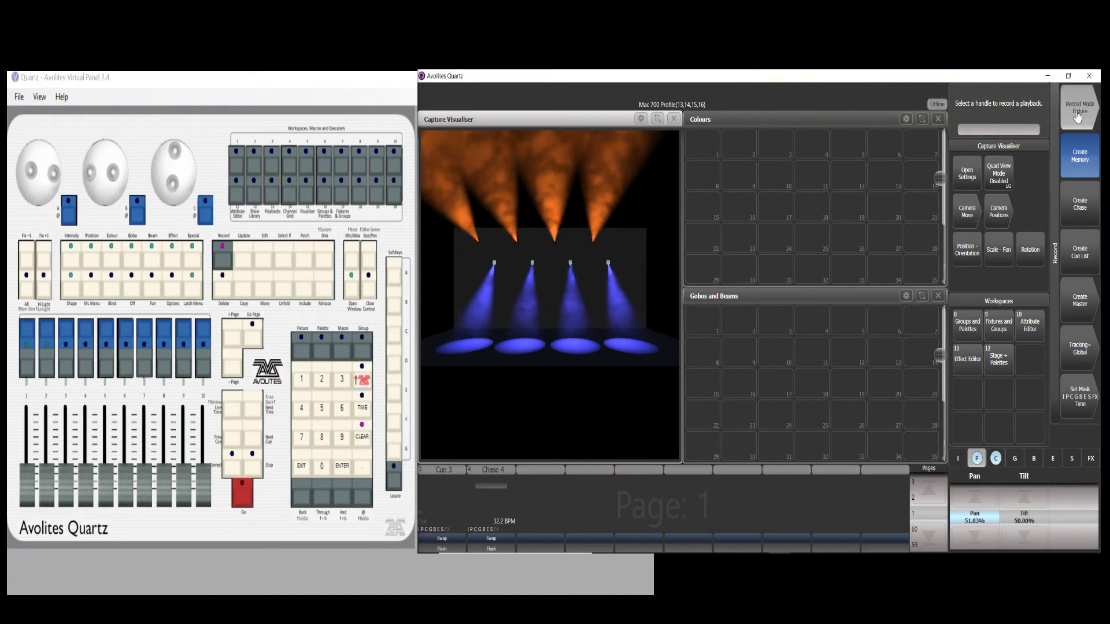
click(1074, 164)
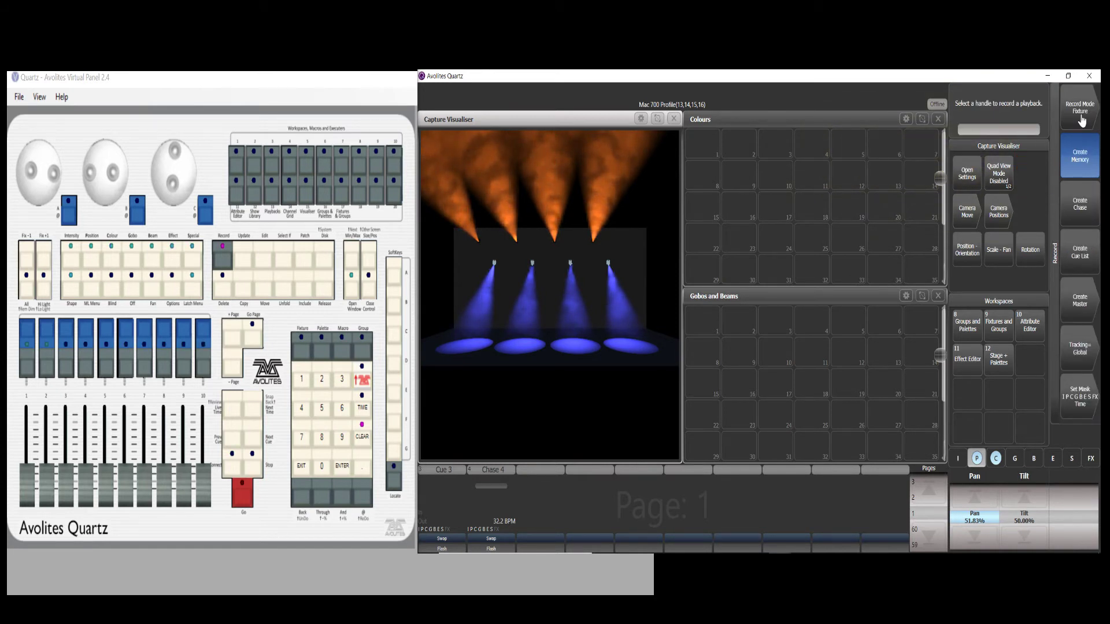
click(1078, 210)
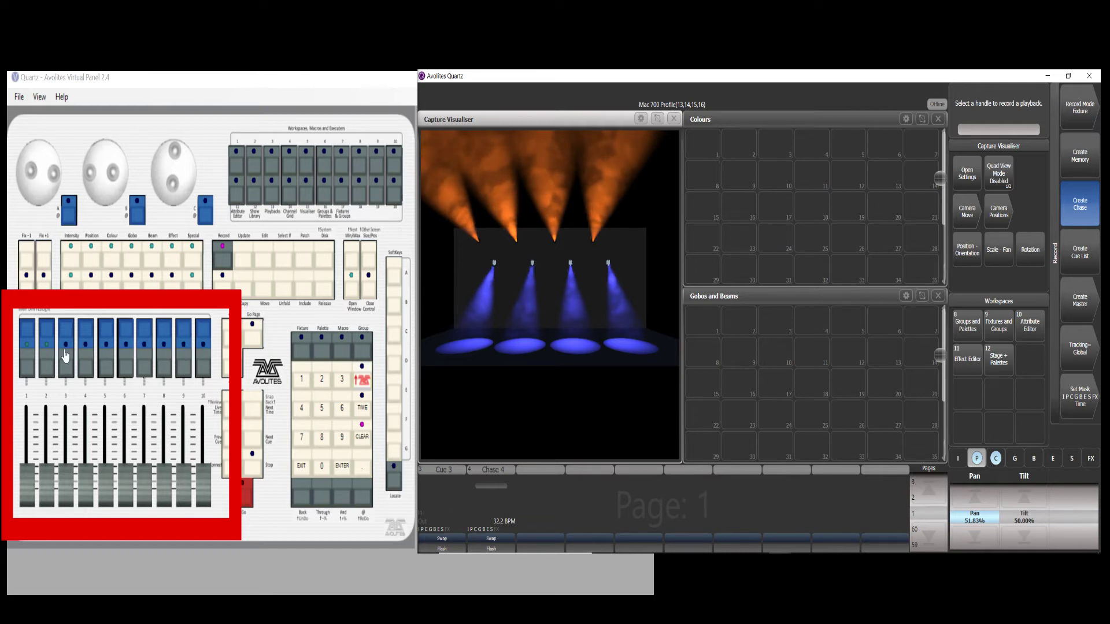
click(65, 331)
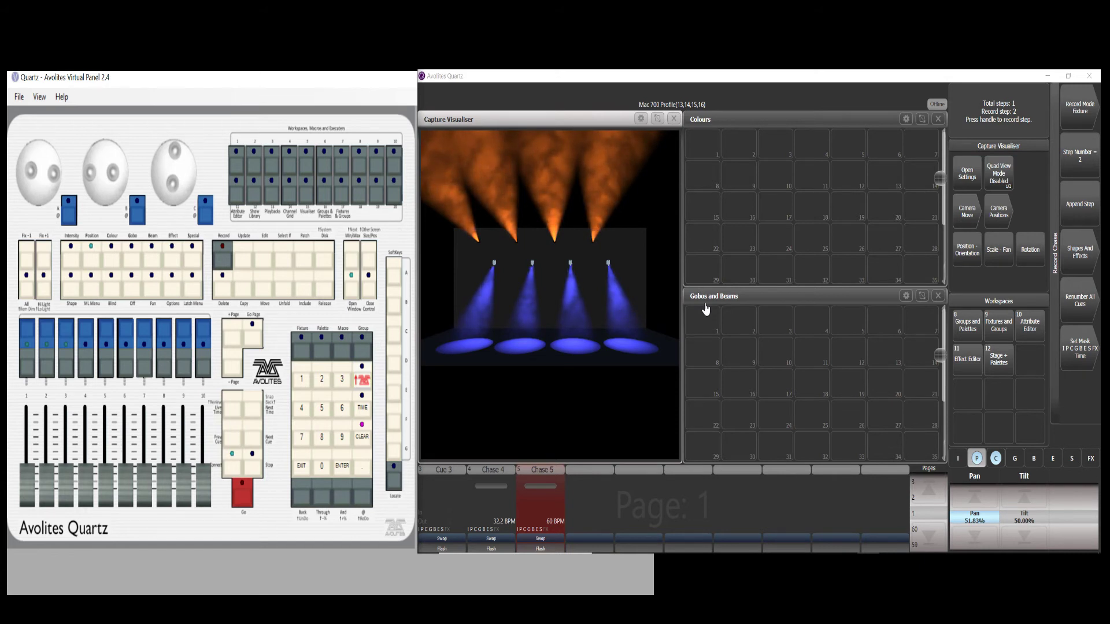
- Tilt fixtures 13 to 16 upward, and aim fixtures 9 to 12 down at about 48.43% tilt and 50.06% pan
click(999, 335)
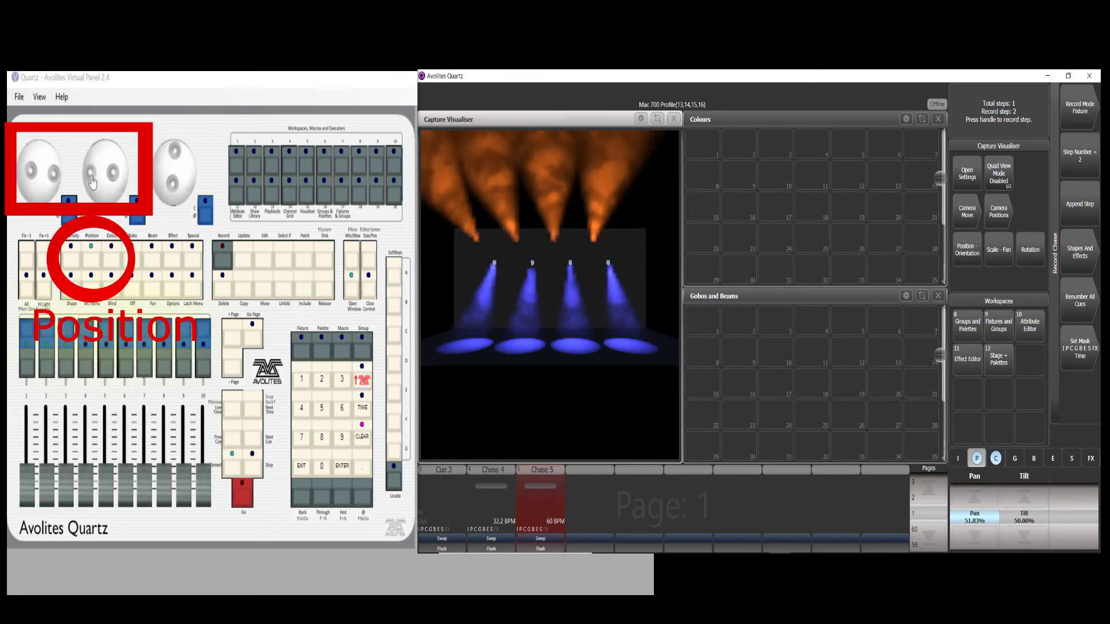
drag(92, 179, 95, 146)
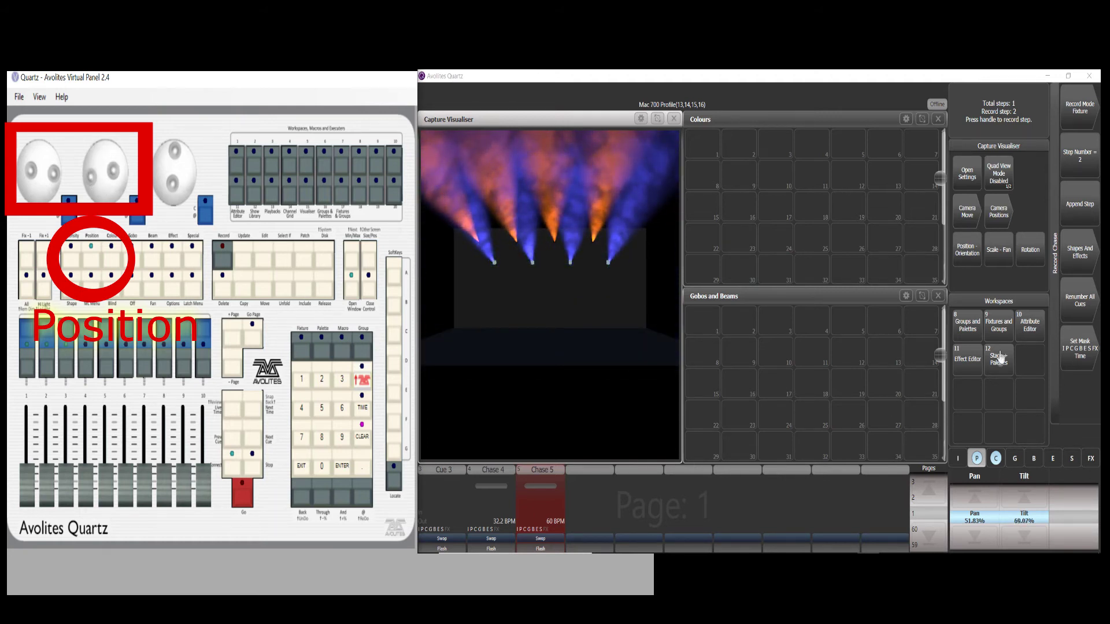
click(1000, 326)
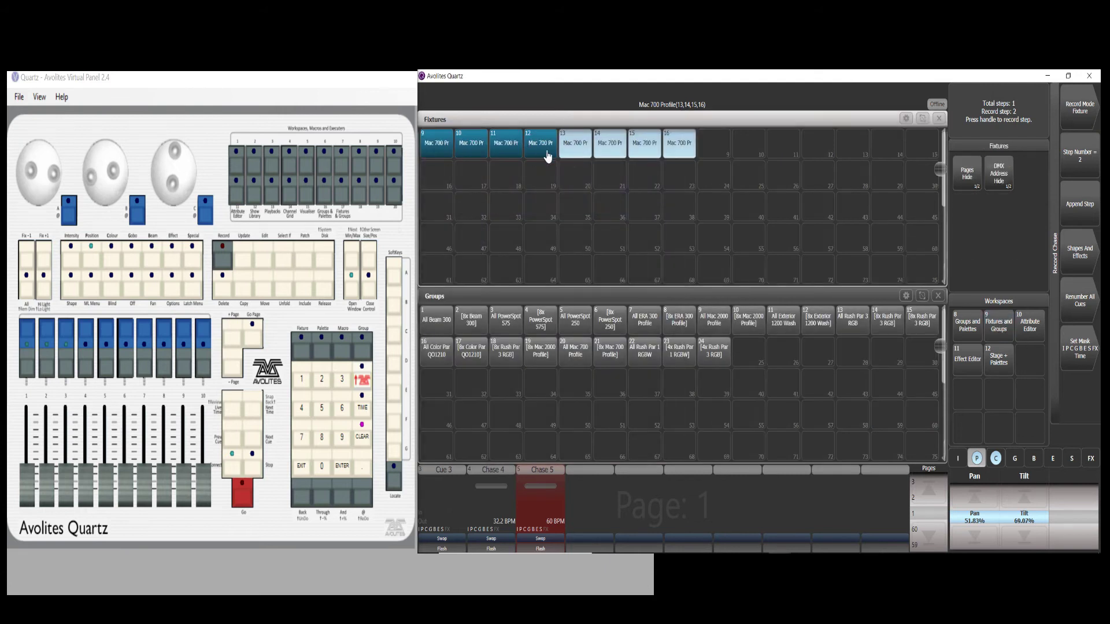
drag(547, 155, 430, 155)
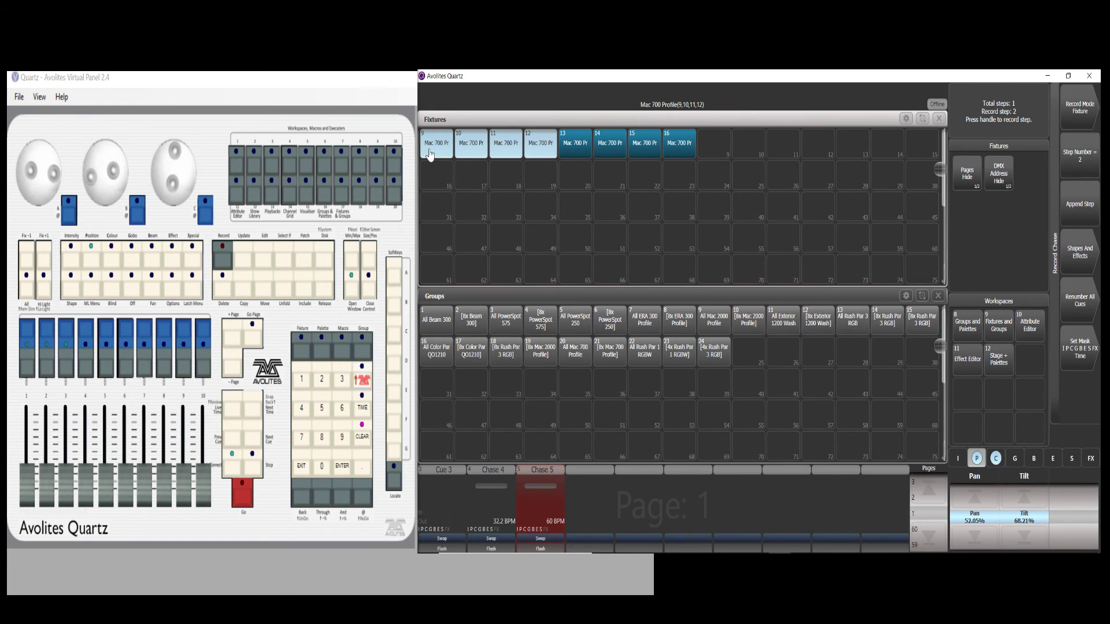
click(1007, 347)
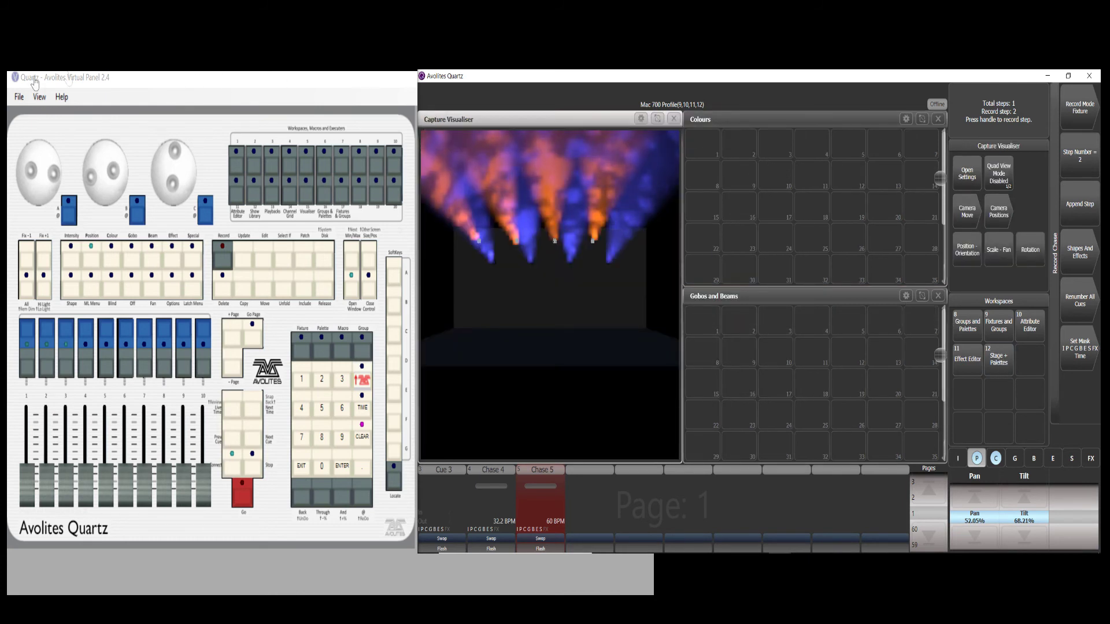
mouse_move(113, 171)
mouse_down()
mouse_move(118, 160)
mouse_move(97, 153)
mouse_move(106, 188)
mouse_up()
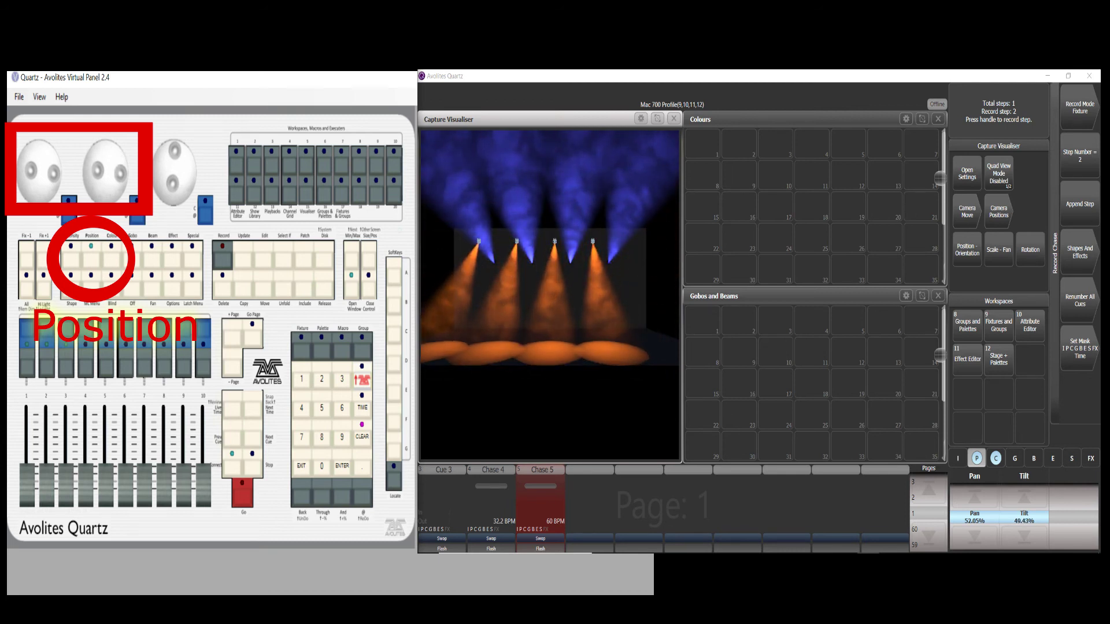
drag(49, 143, 49, 147)
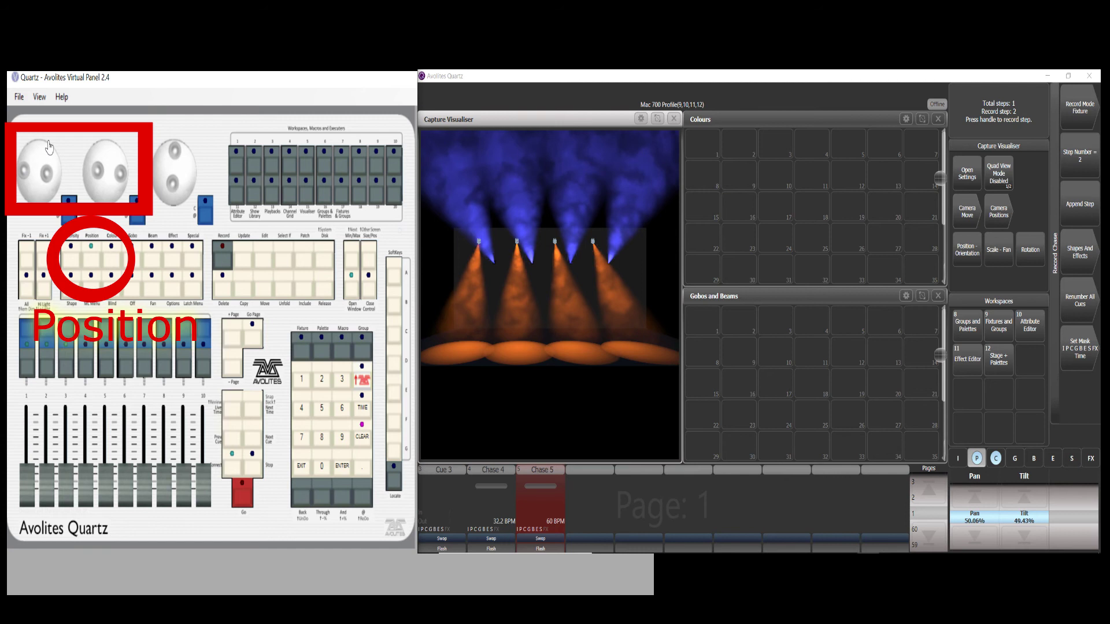
- Store the swapped look as step 2 of the playback 3 chase, end recording and clear the programmer
click(67, 336)
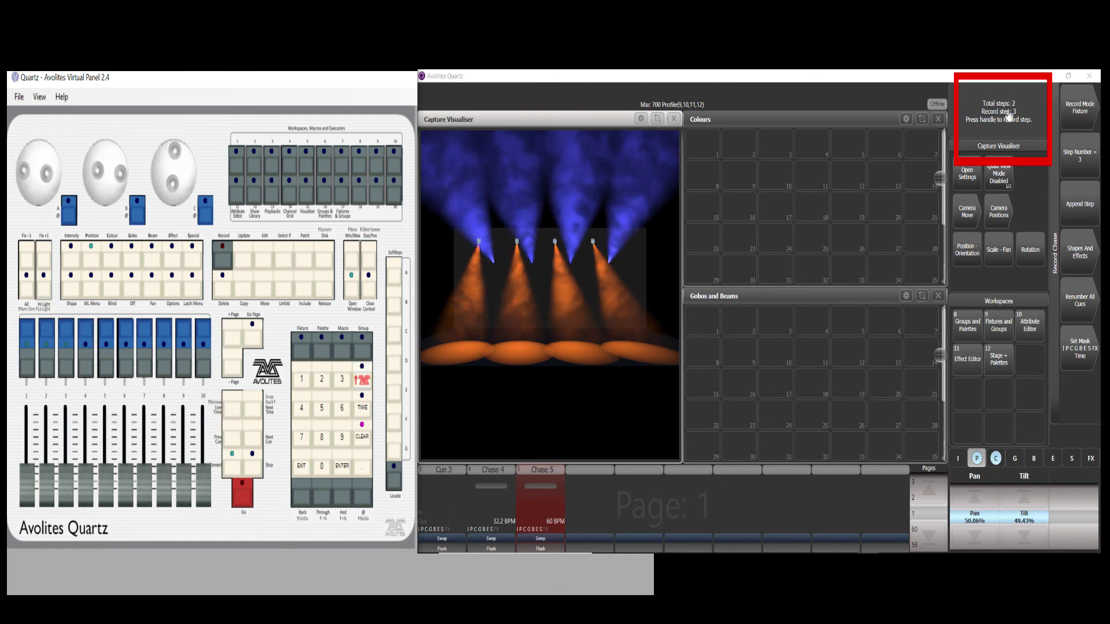
click(304, 471)
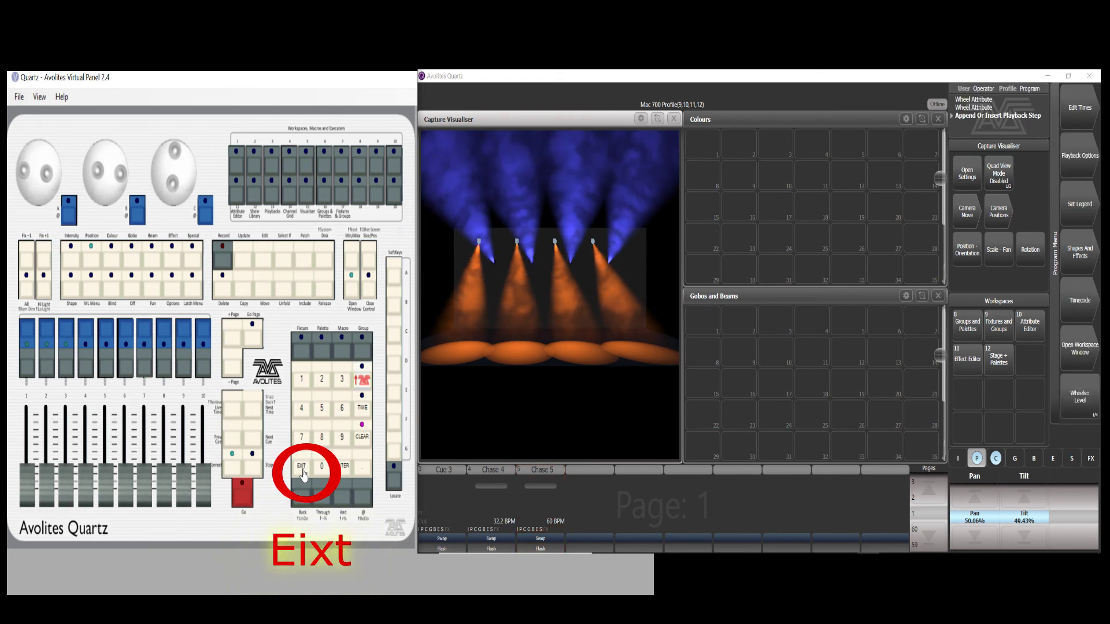
click(368, 440)
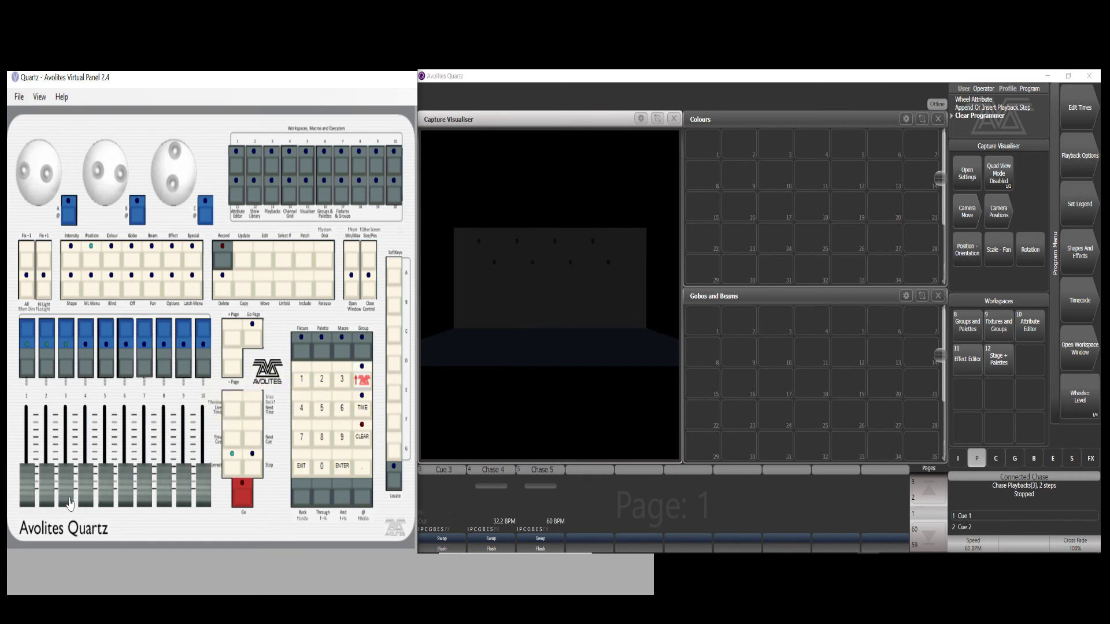
- Run the chase by raising playback fader 3 and slow its speed to about 23.9 BPM
drag(70, 503, 67, 408)
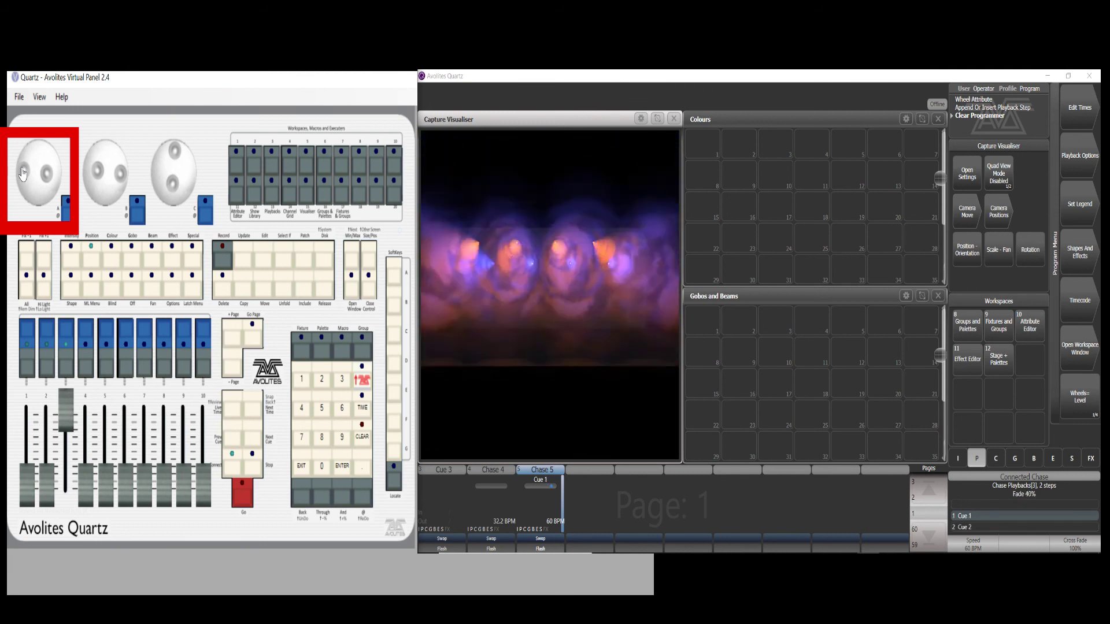
drag(39, 172, 39, 200)
mouse_move(65, 416)
mouse_down()
mouse_move(75, 527)
mouse_move(76, 370)
mouse_up()
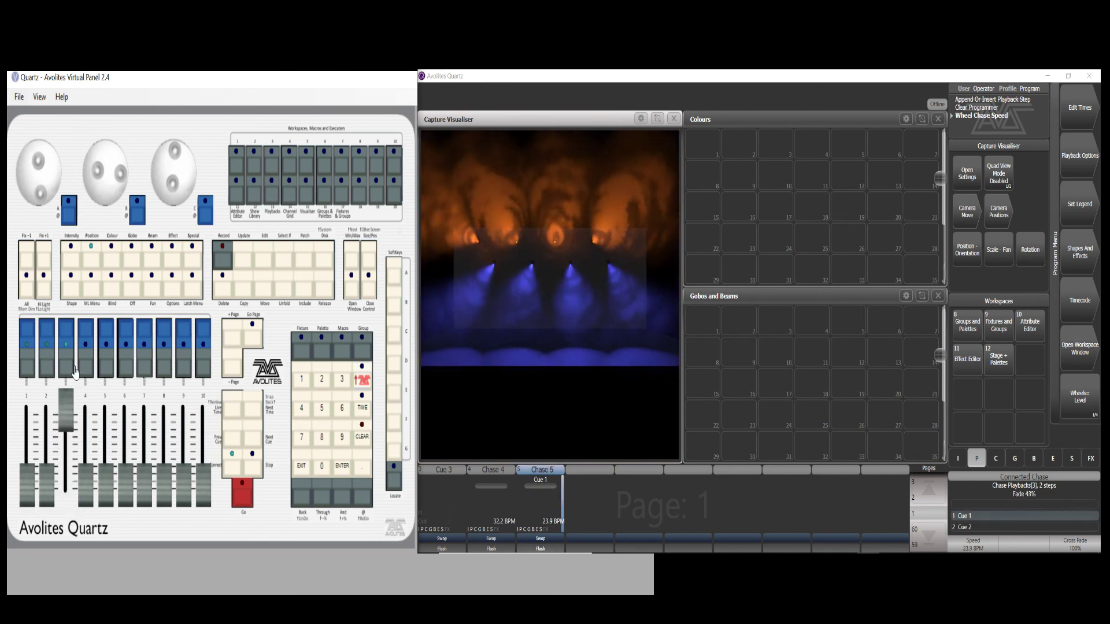